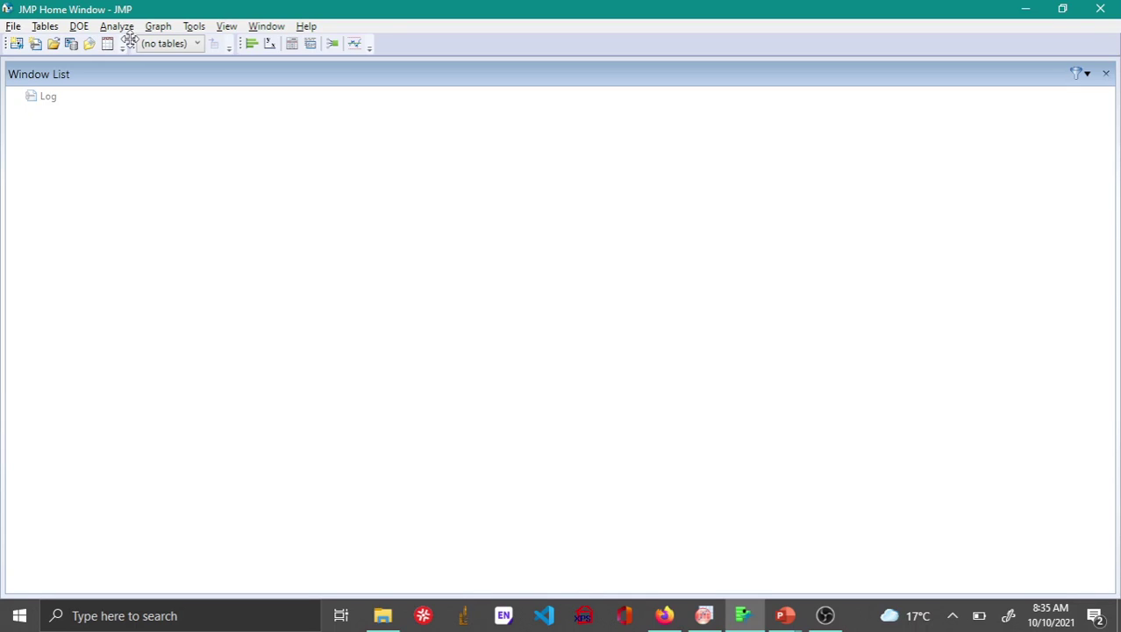
- Start a new Response Surface Design from the DOE > Classical menu
click(88, 26)
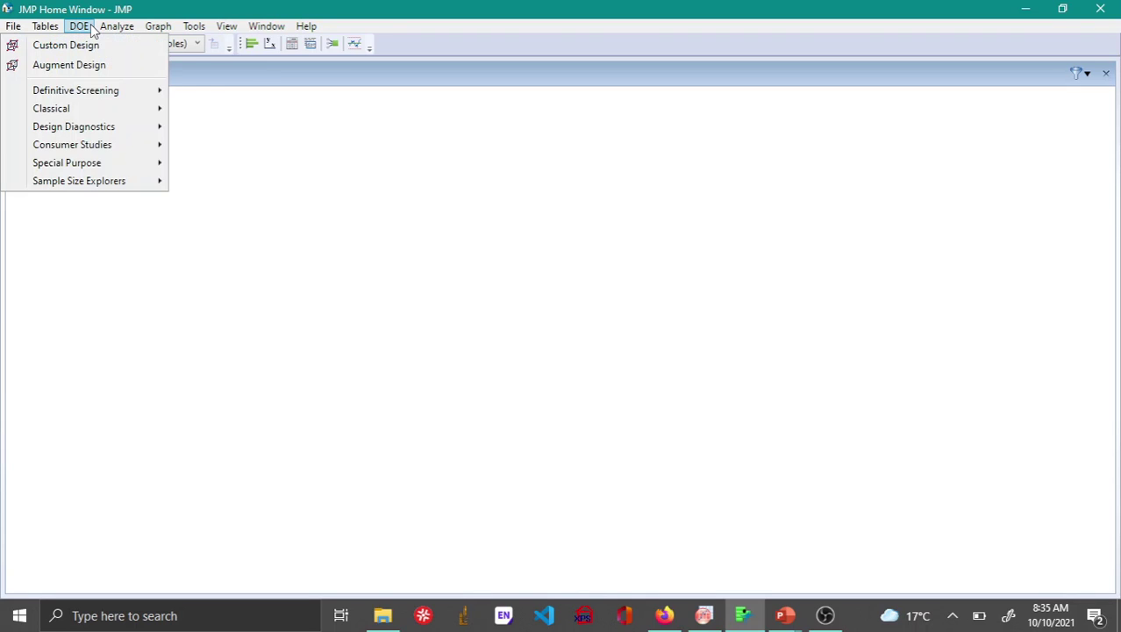
mouse_move(116, 30)
mouse_move(79, 28)
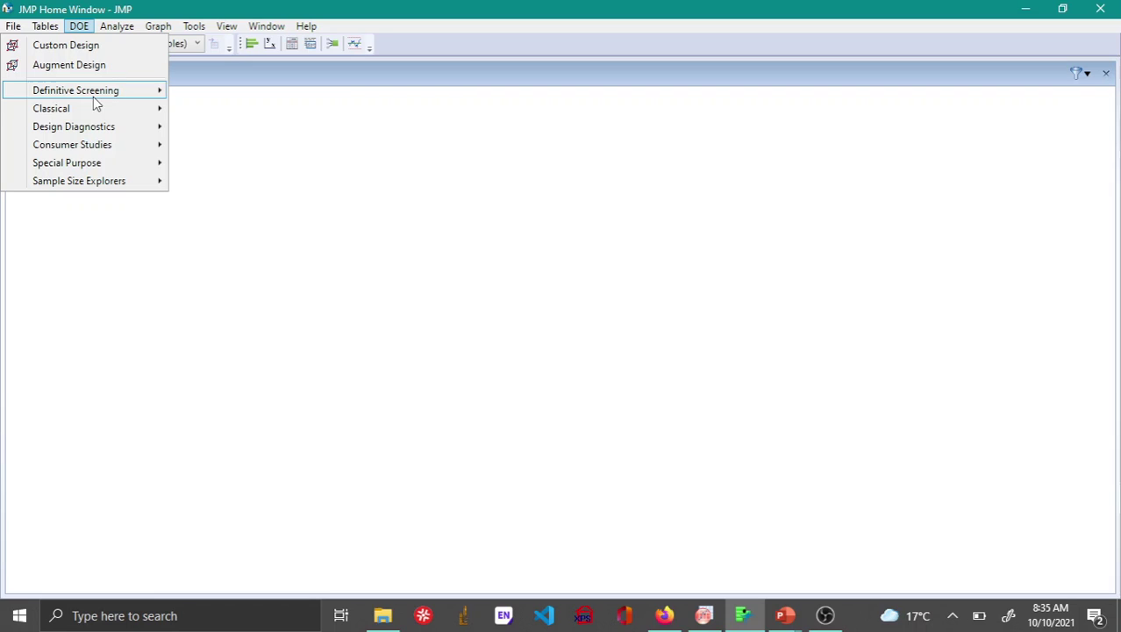
mouse_move(95, 110)
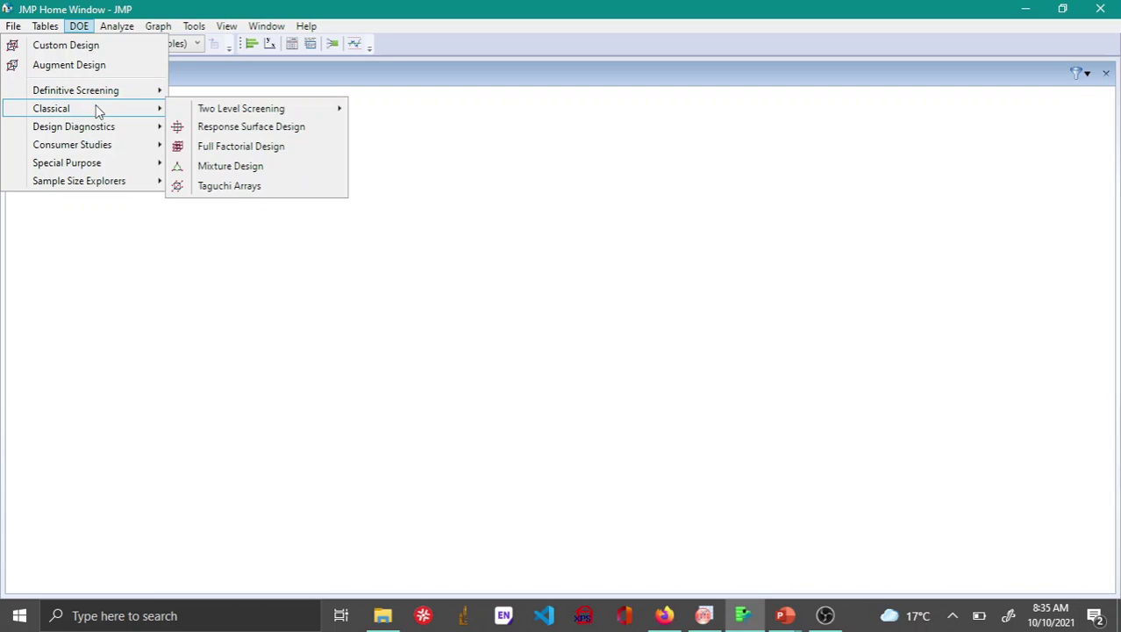
click(296, 128)
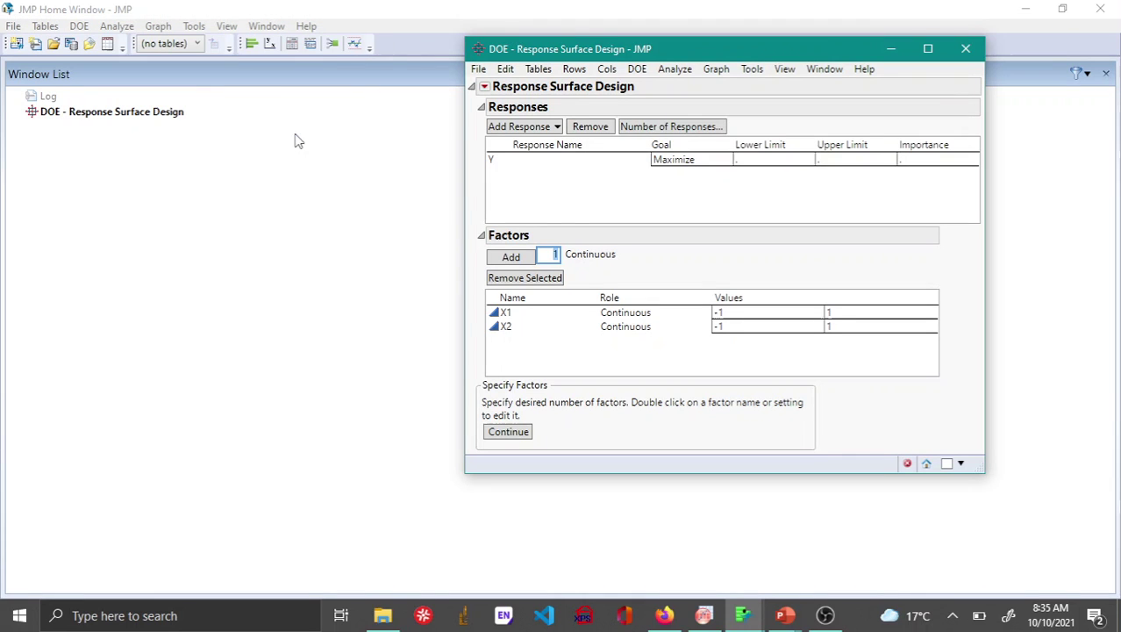
- Rename response Y to Thickness, set the goal to Match Target, and enter lower limit 48
double_click(556, 159)
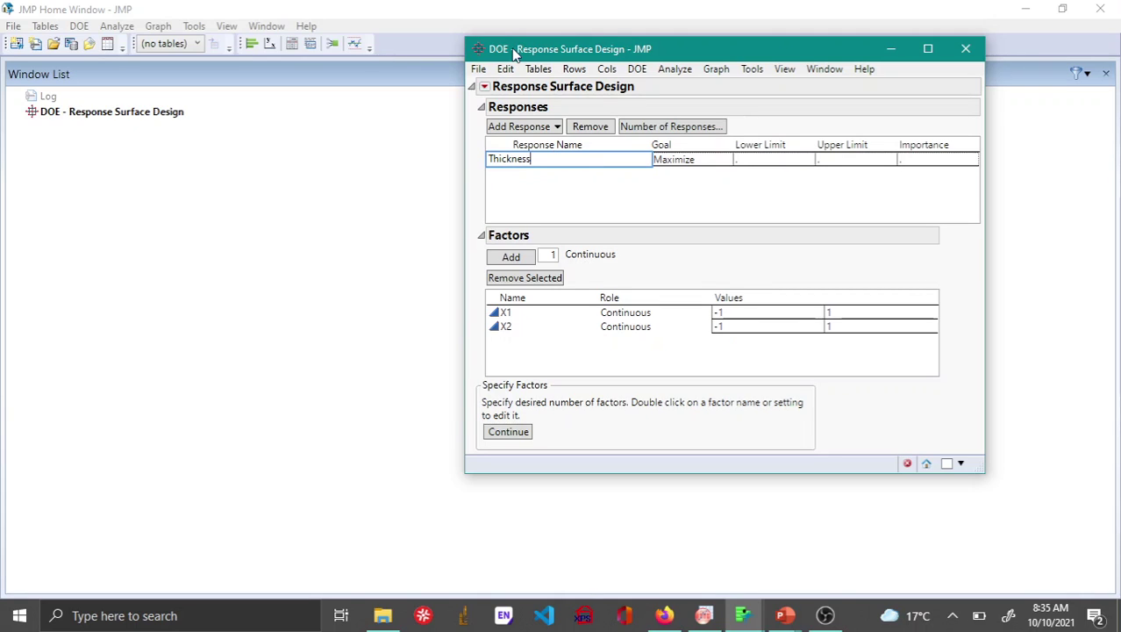
click(717, 164)
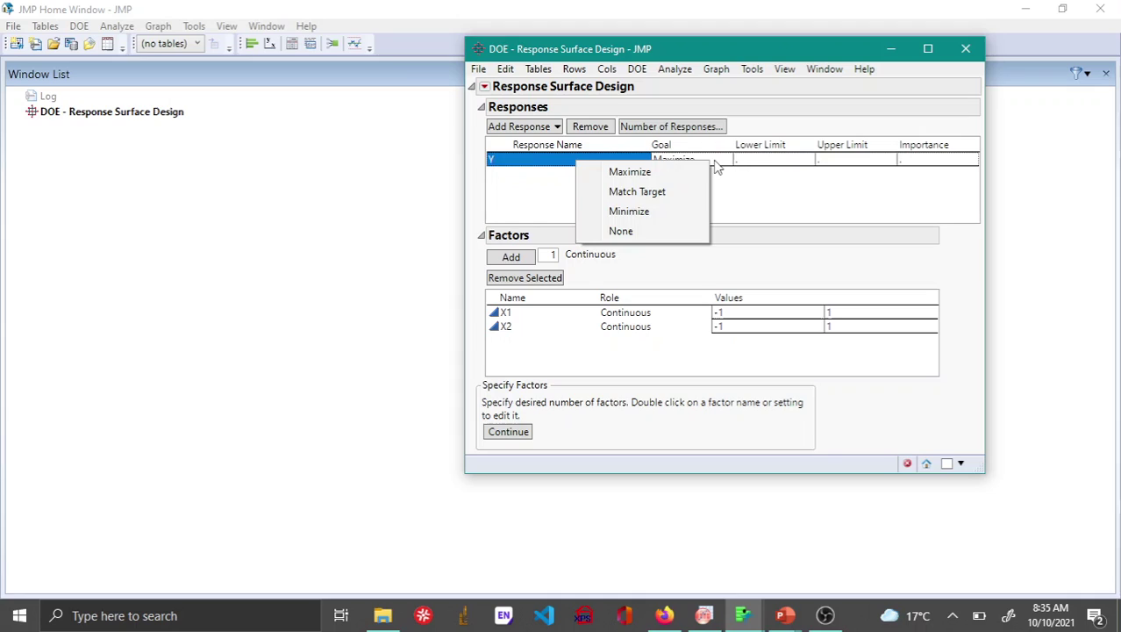
click(680, 191)
click(758, 166)
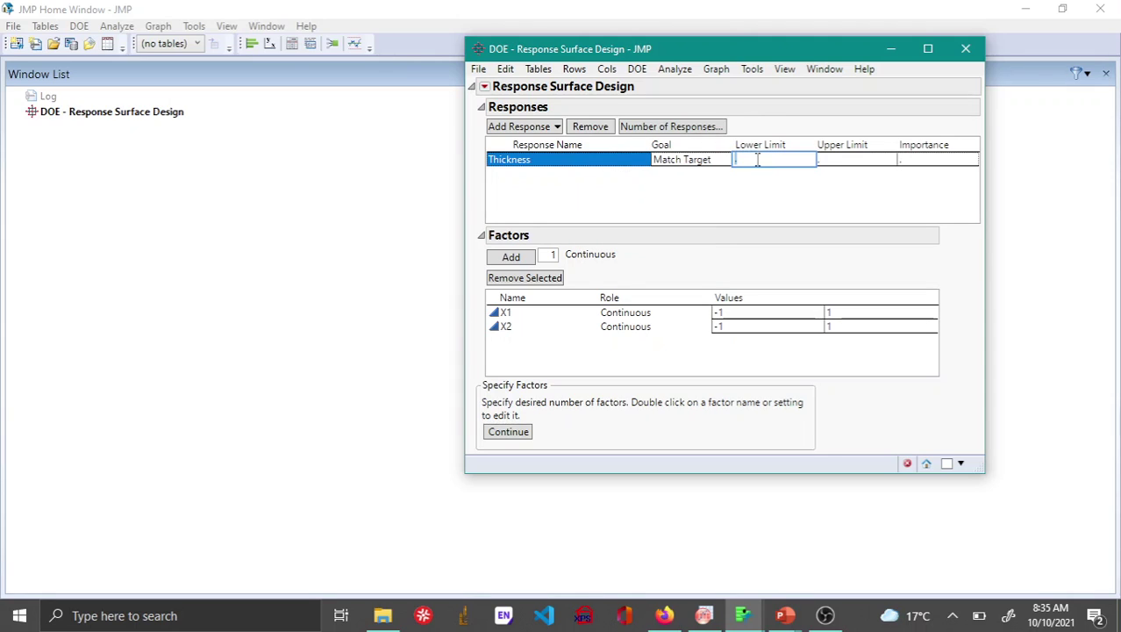
text(48)
key(Tab)
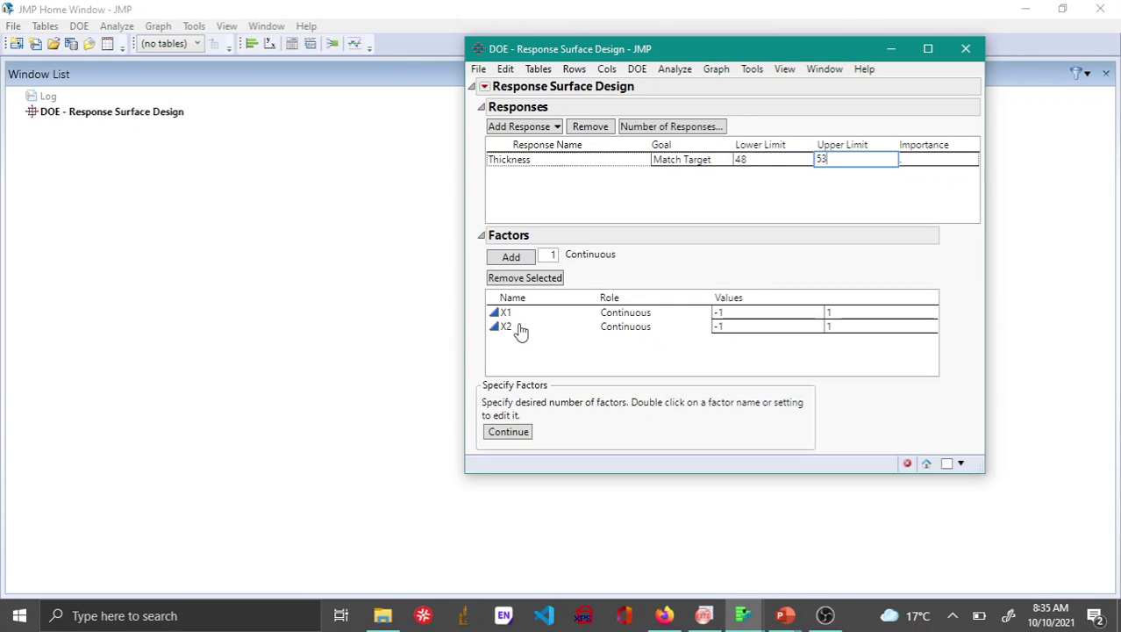
- Add a third continuous factor and name the factors Speed, Concentration and Bake Temperature
click(524, 260)
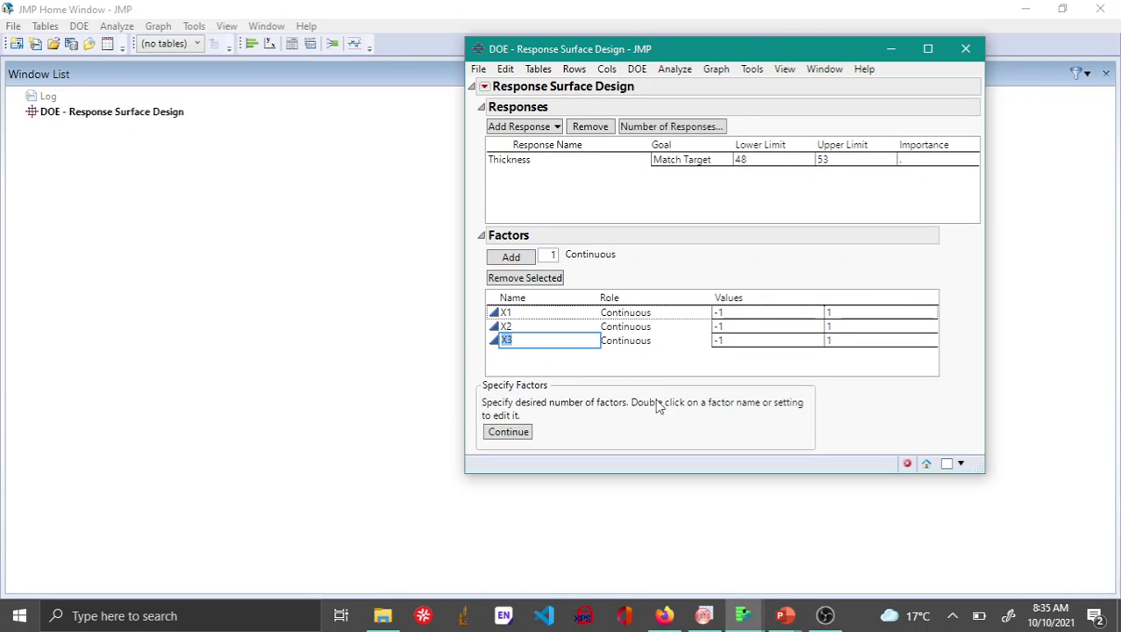
double_click(541, 312)
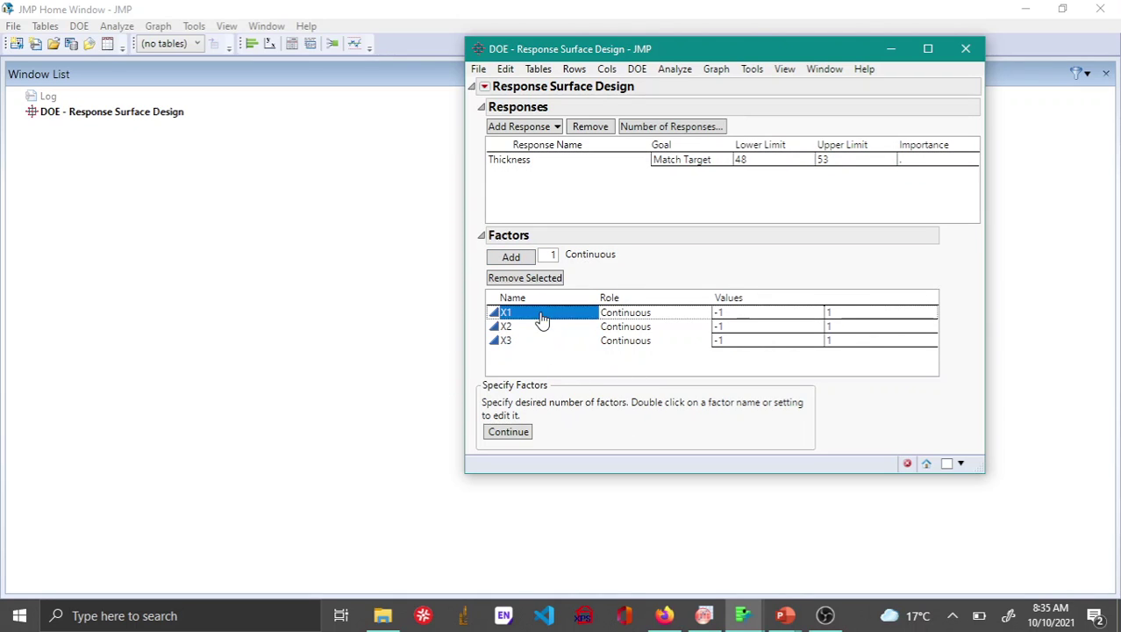
text(Speed)
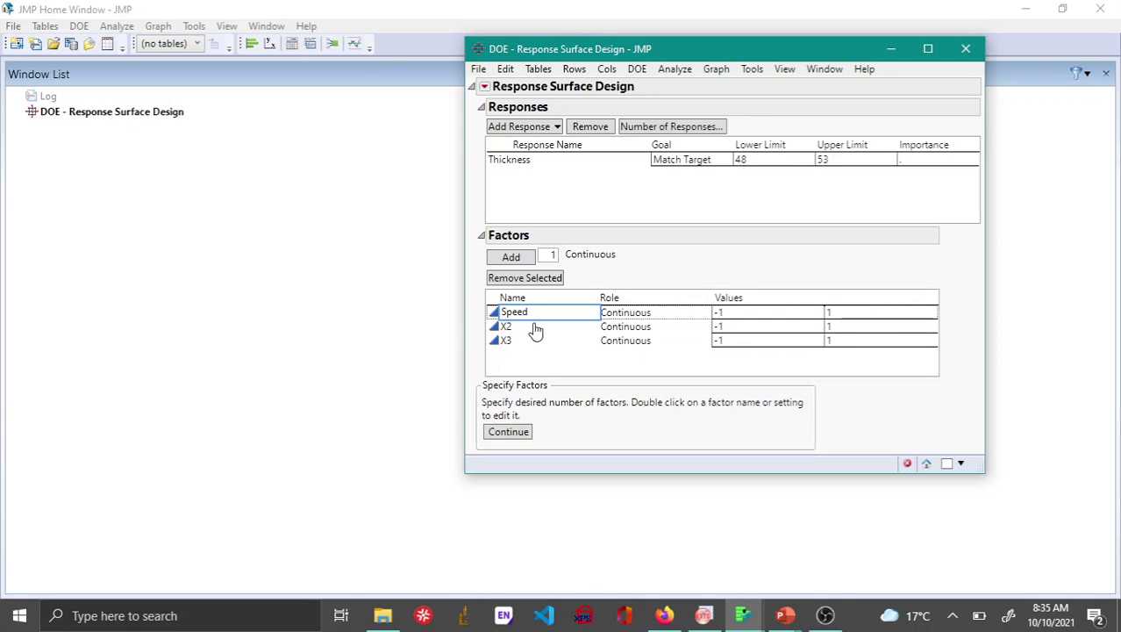
double_click(531, 328)
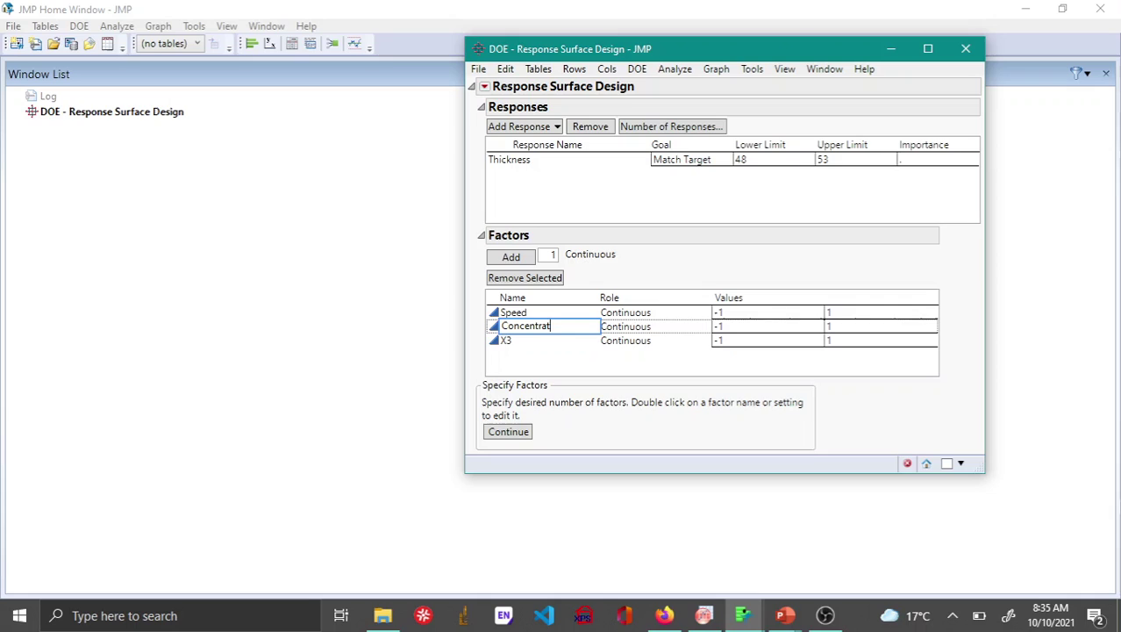
key(Tab)
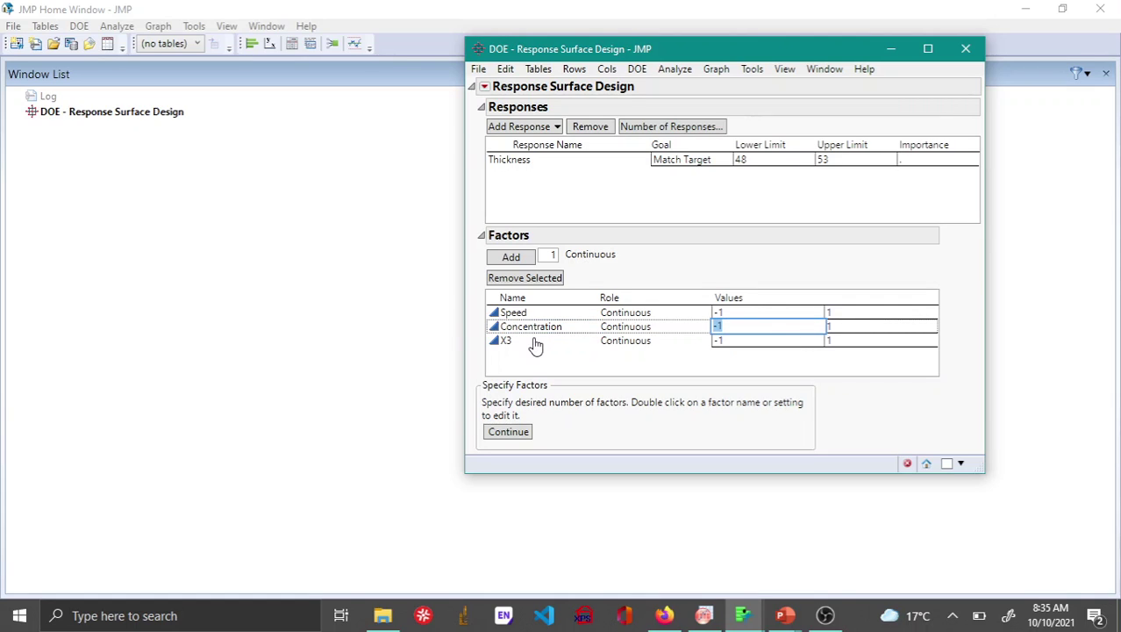
click(536, 344)
double_click(535, 341)
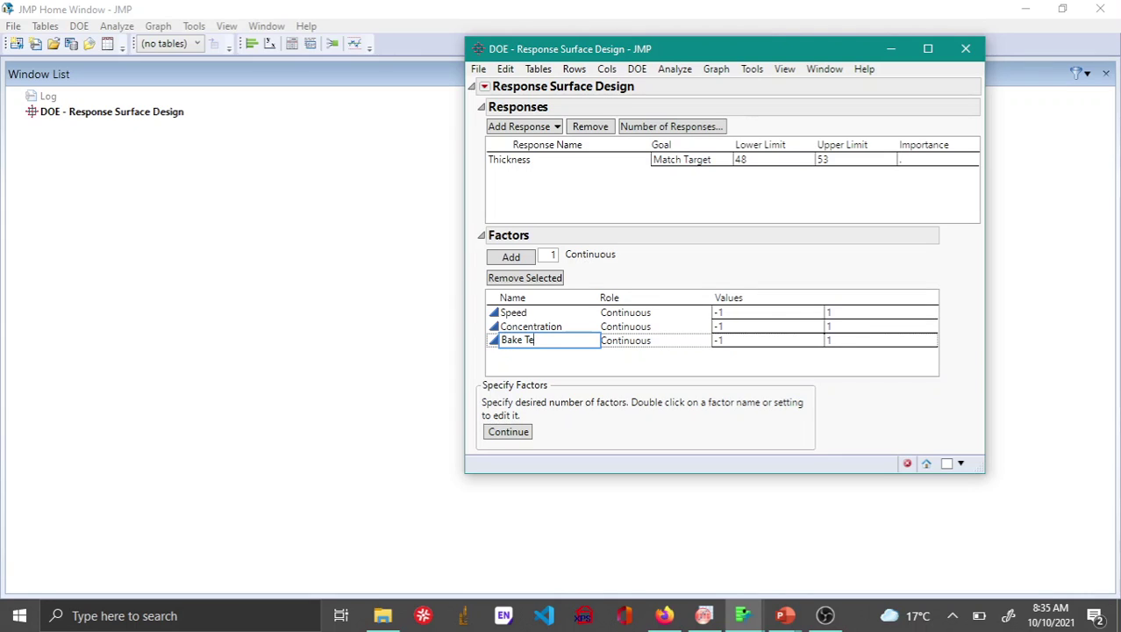
- Enter factor ranges: Speed 2000–4000, Concentration 1–3, Bake Temperature 65–95
double_click(771, 312)
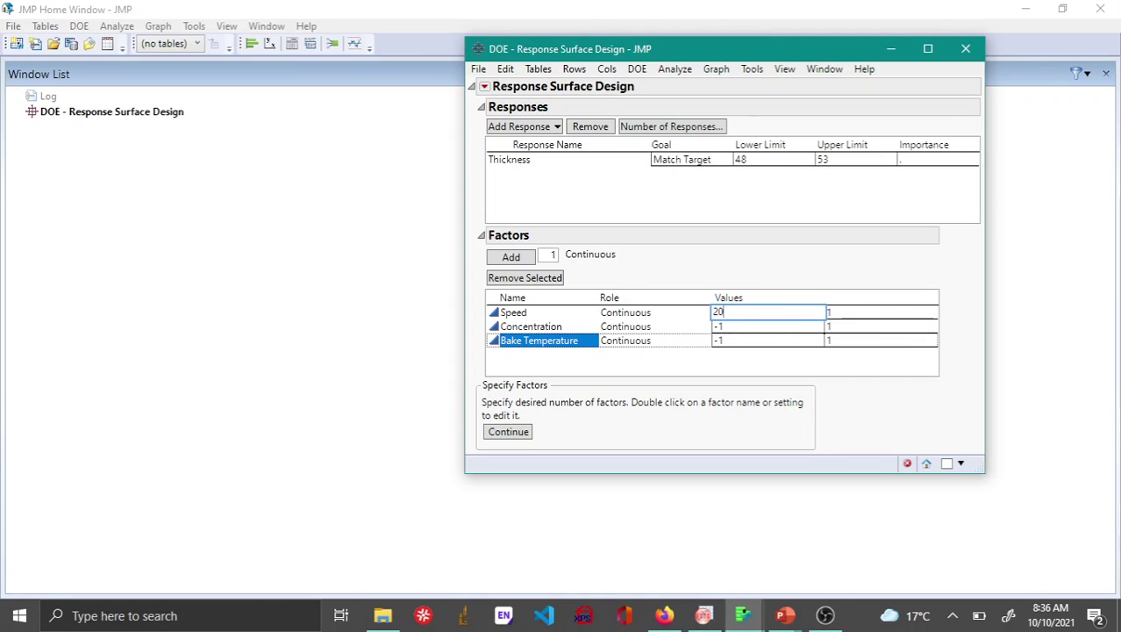
key(Tab)
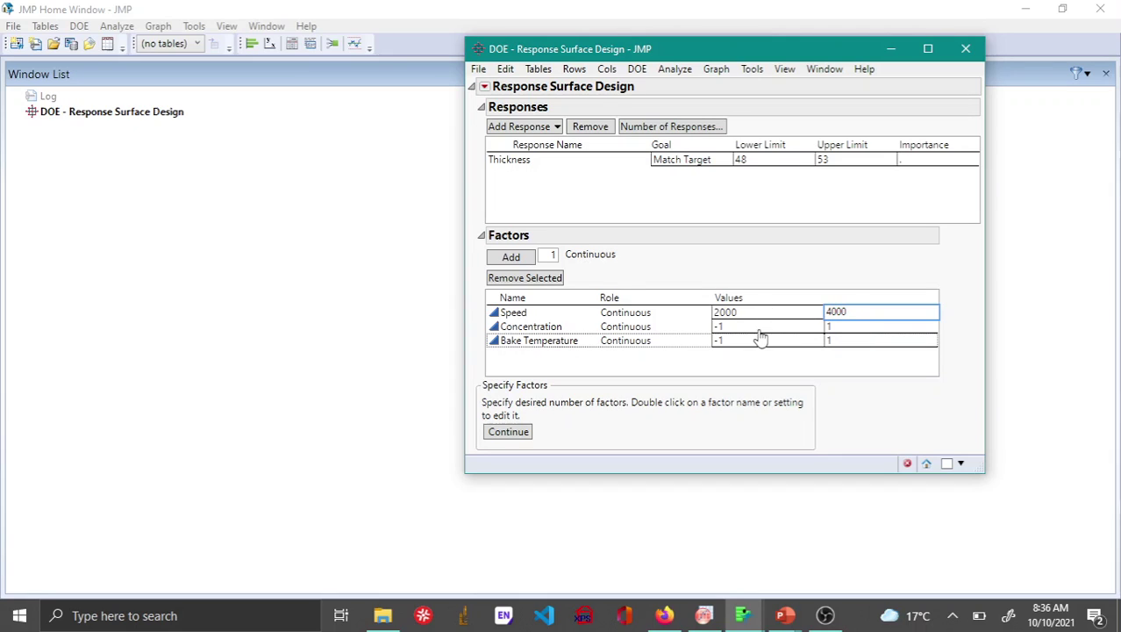
click(760, 328)
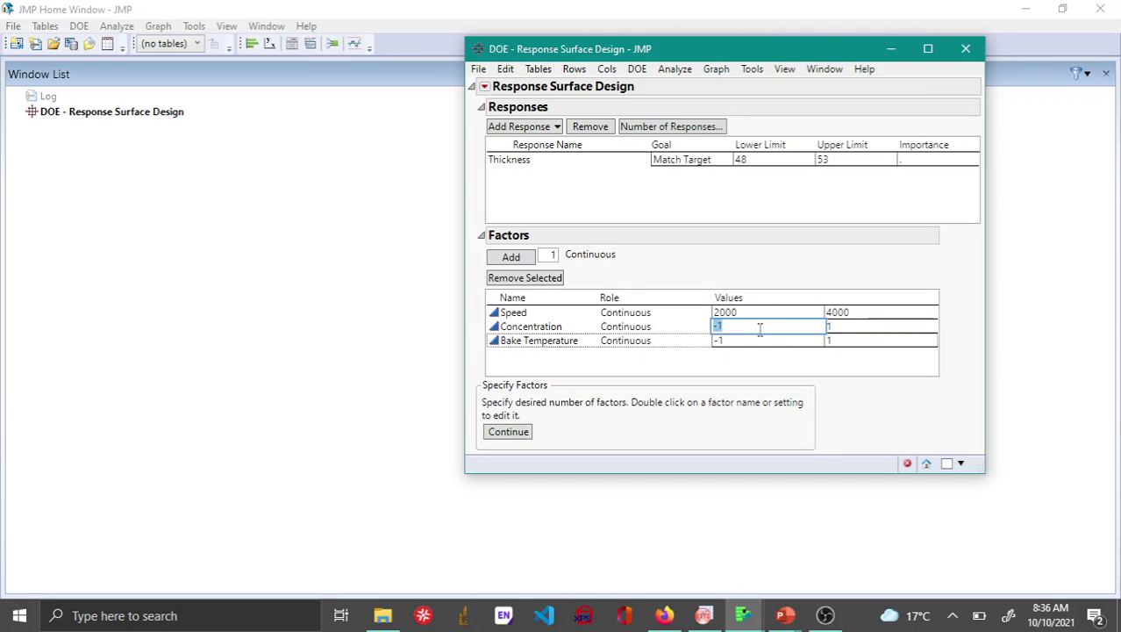
text(1)
key(Tab)
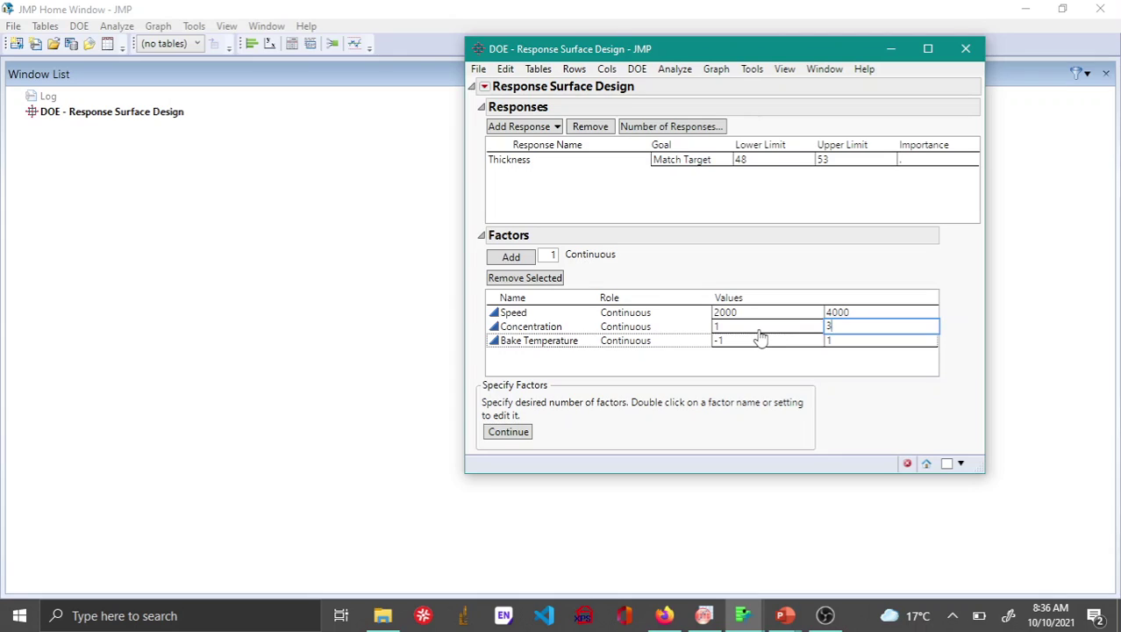
click(766, 340)
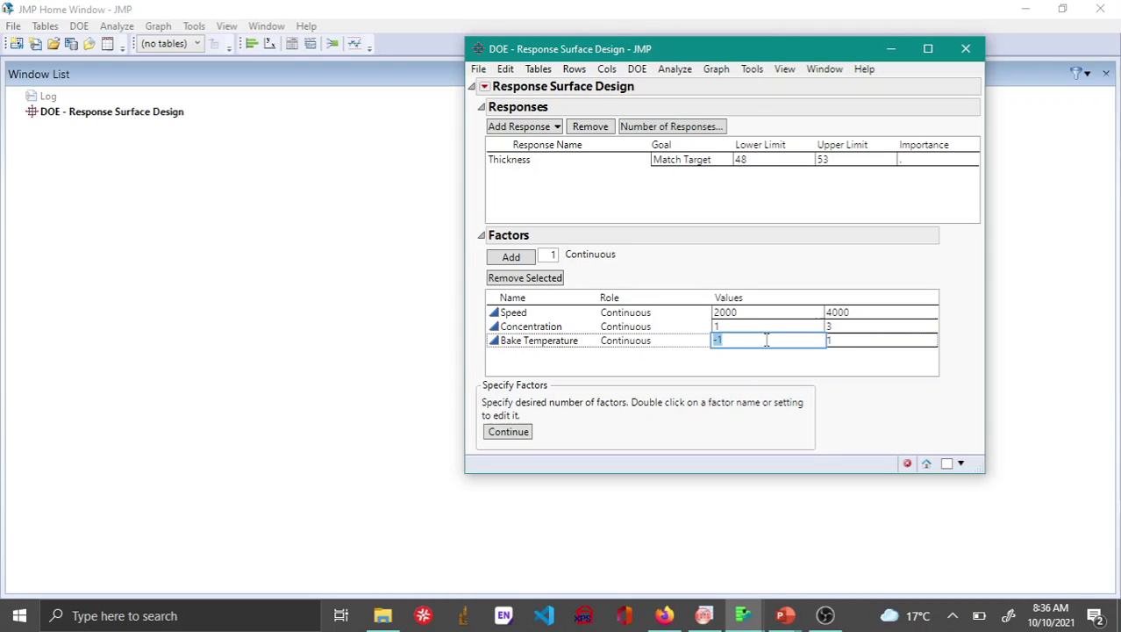
text(65)
key(Tab)
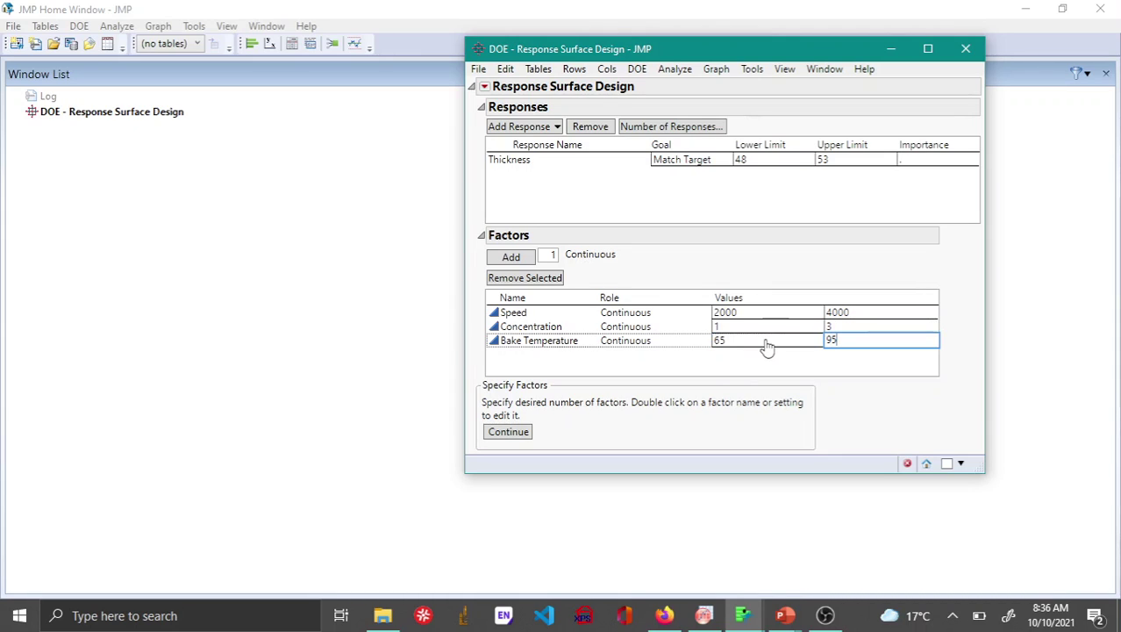
- Choose Central Composite Design and make the 16-run design data table
click(510, 435)
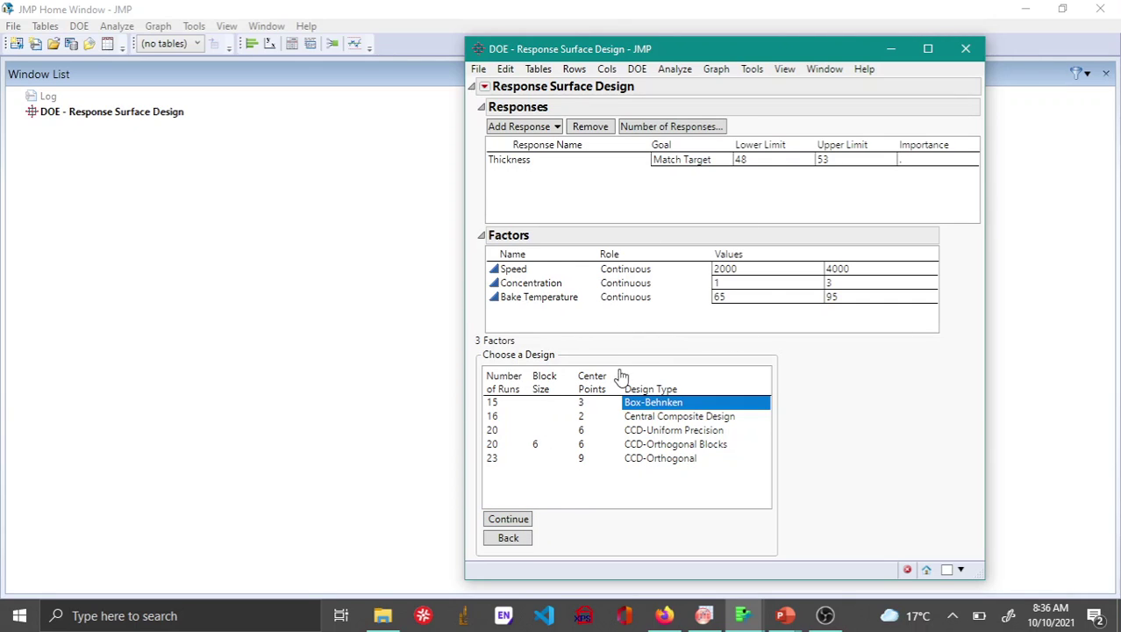
click(650, 419)
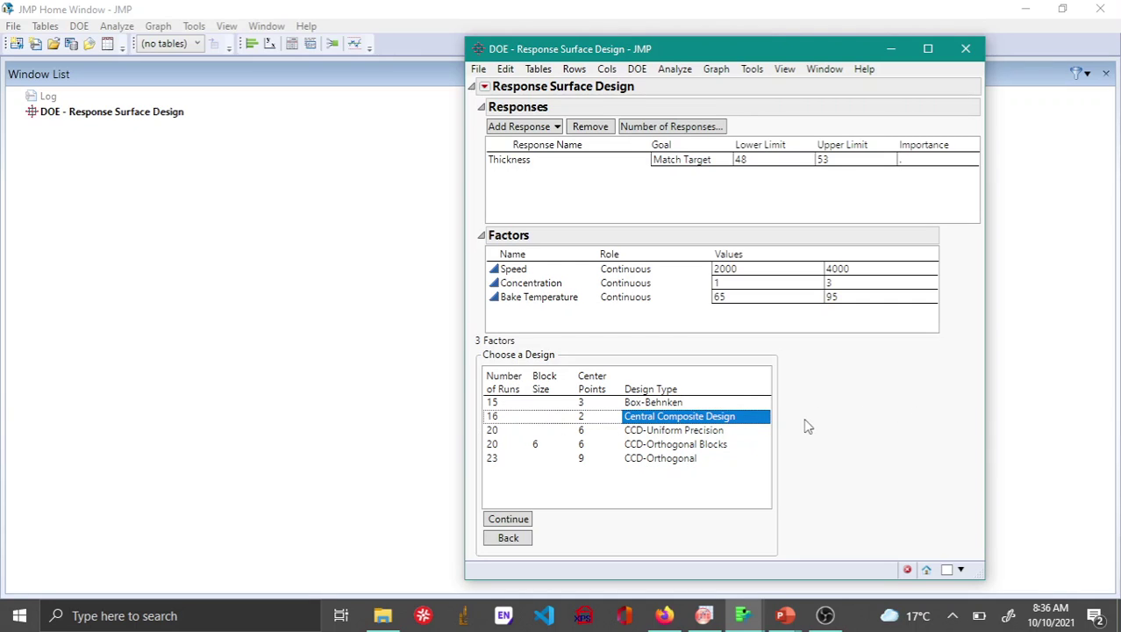
click(505, 519)
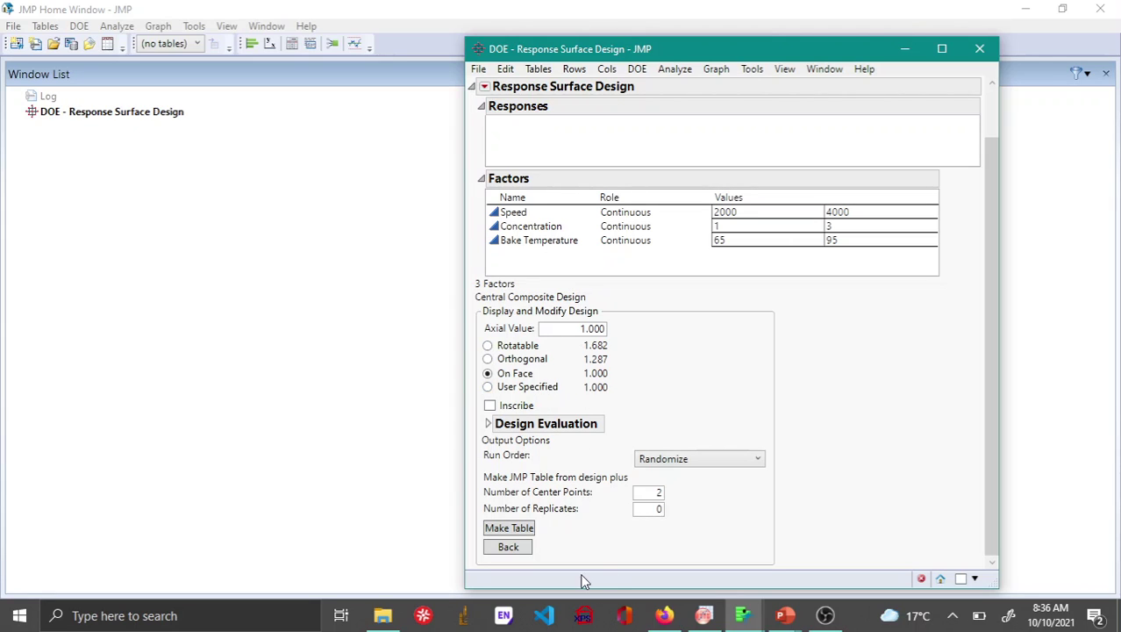
click(510, 529)
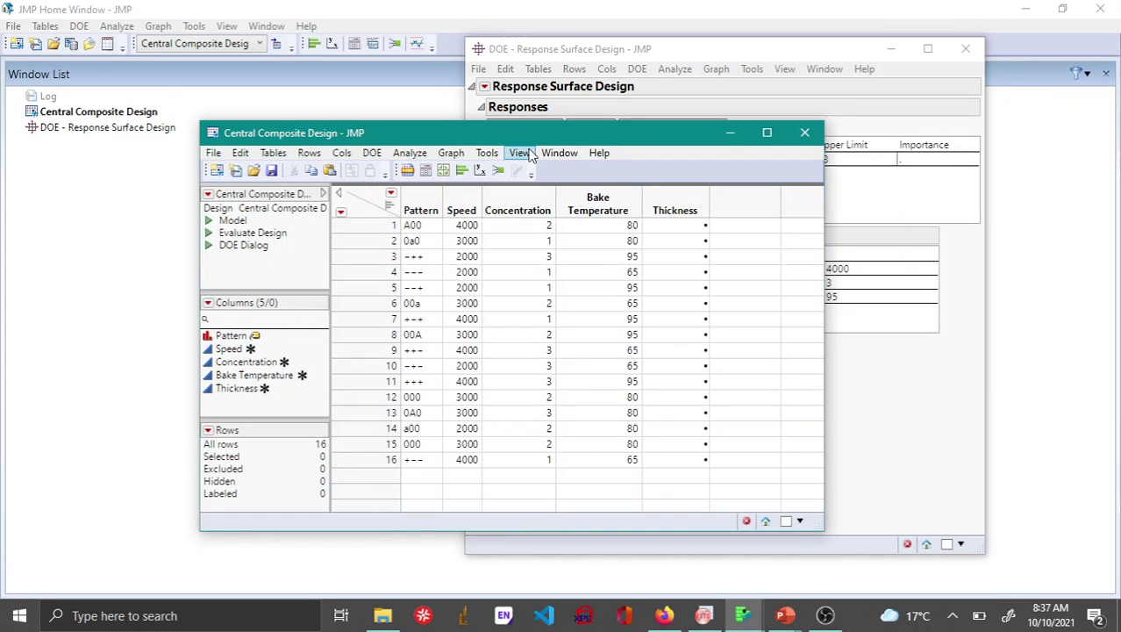
- Move the table window up and sort the rows by the Pattern column, ascending
drag(531, 127, 523, 68)
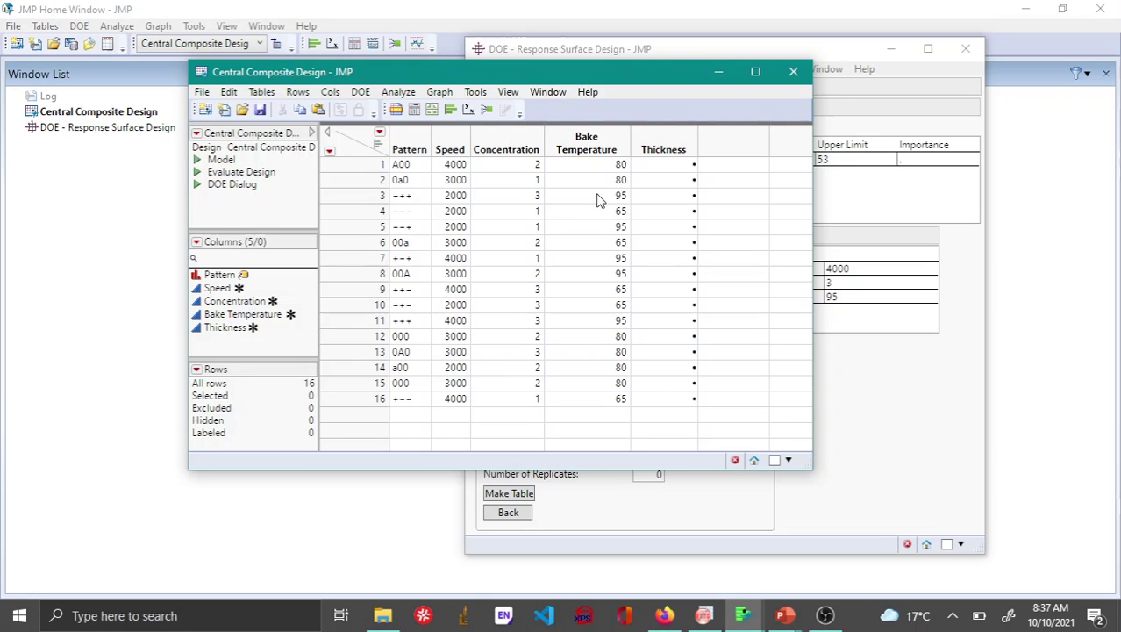
click(408, 139)
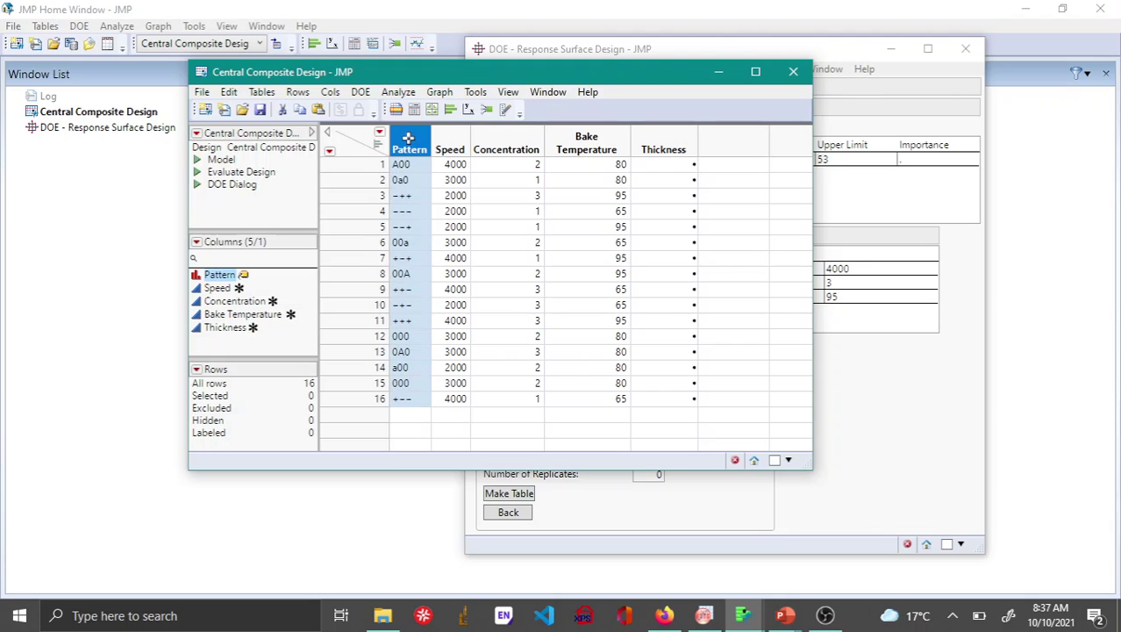
right_click(409, 142)
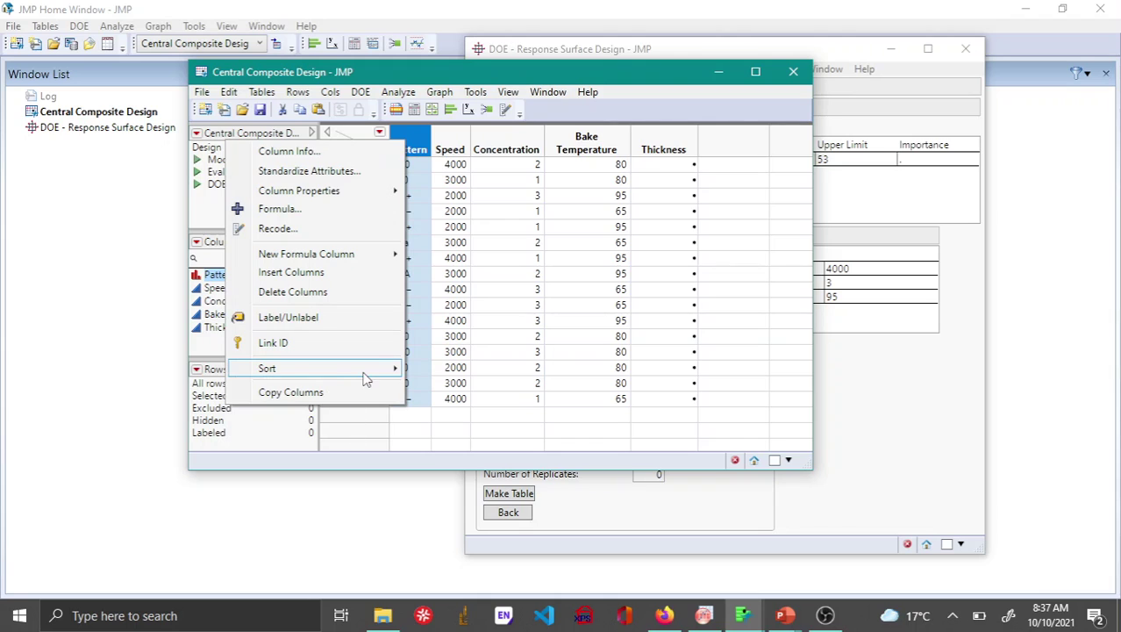
mouse_move(367, 376)
click(175, 370)
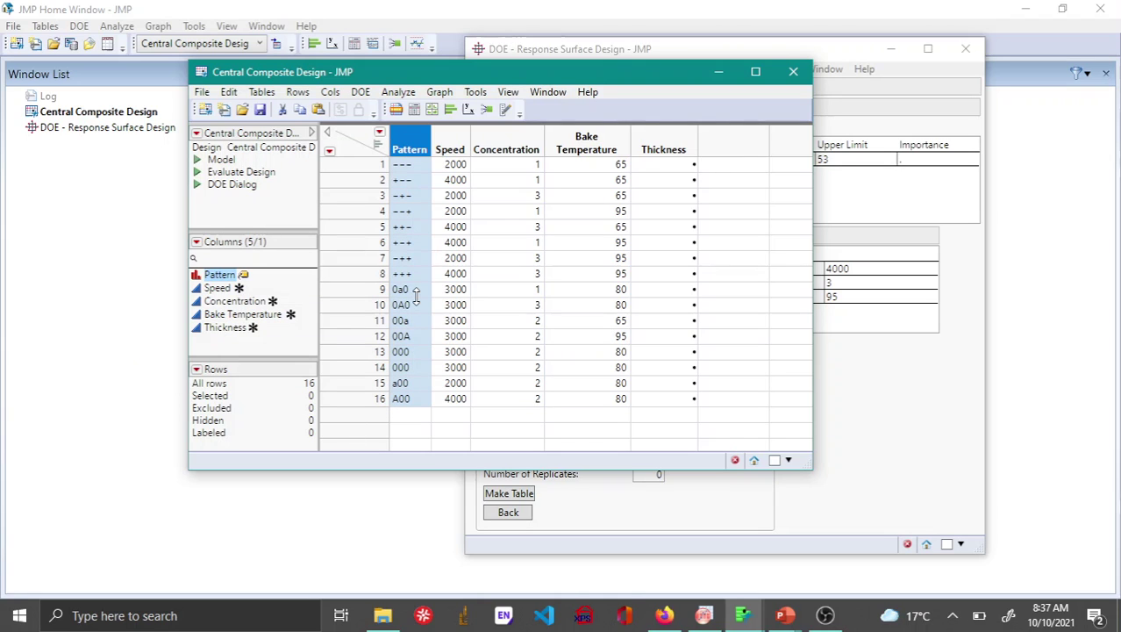
click(525, 249)
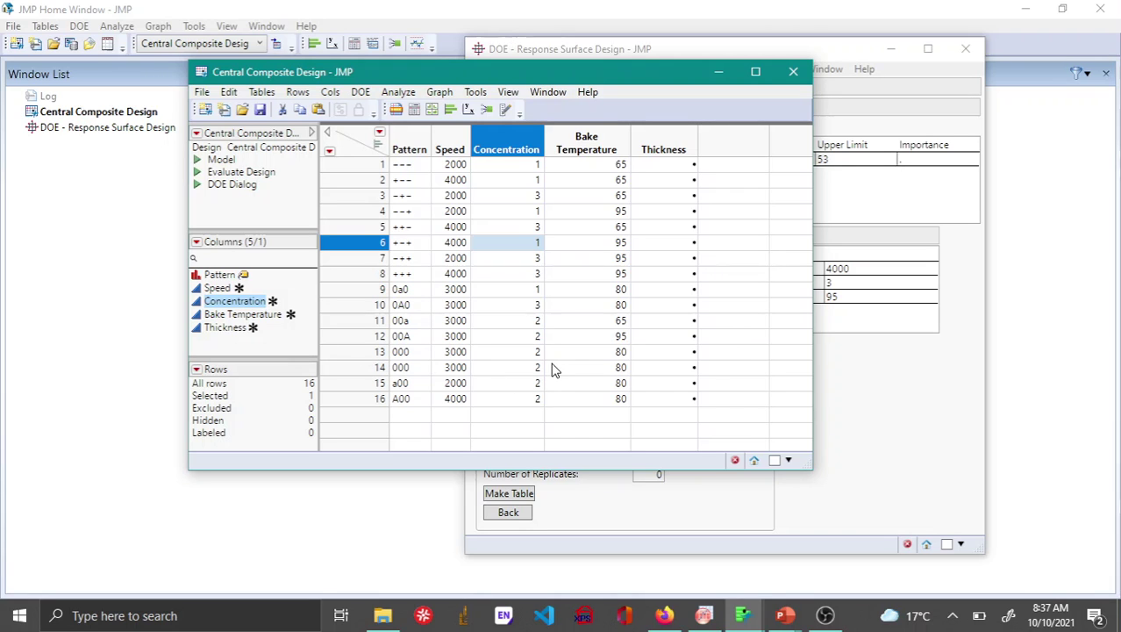
- Run the table's Model script to open Fit Model, then shift its window right
click(198, 164)
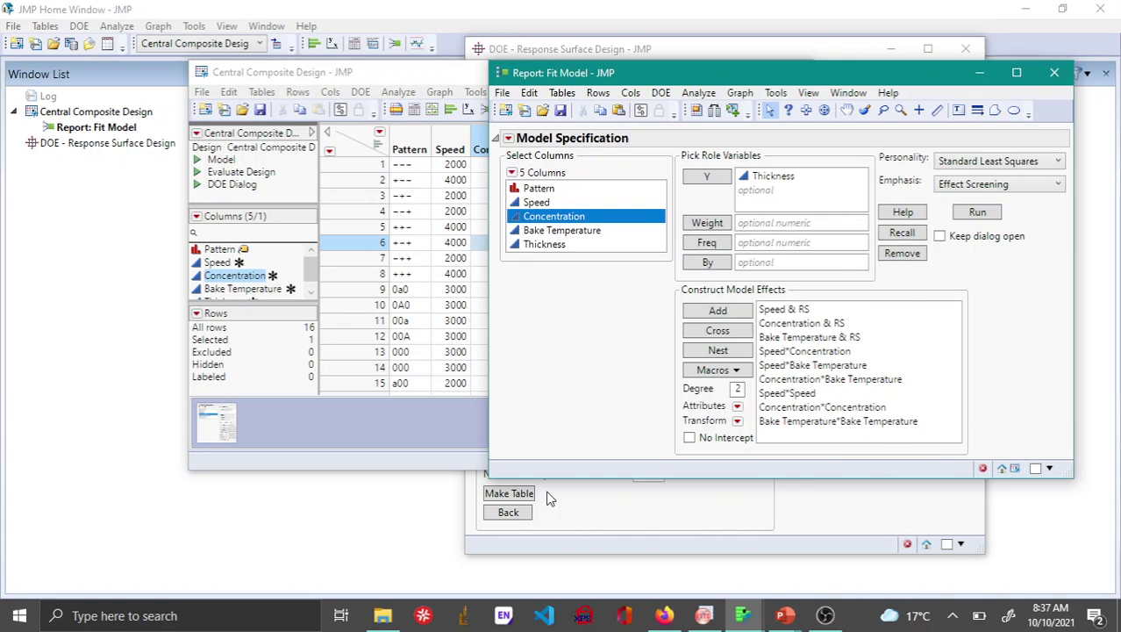
drag(739, 77, 562, 100)
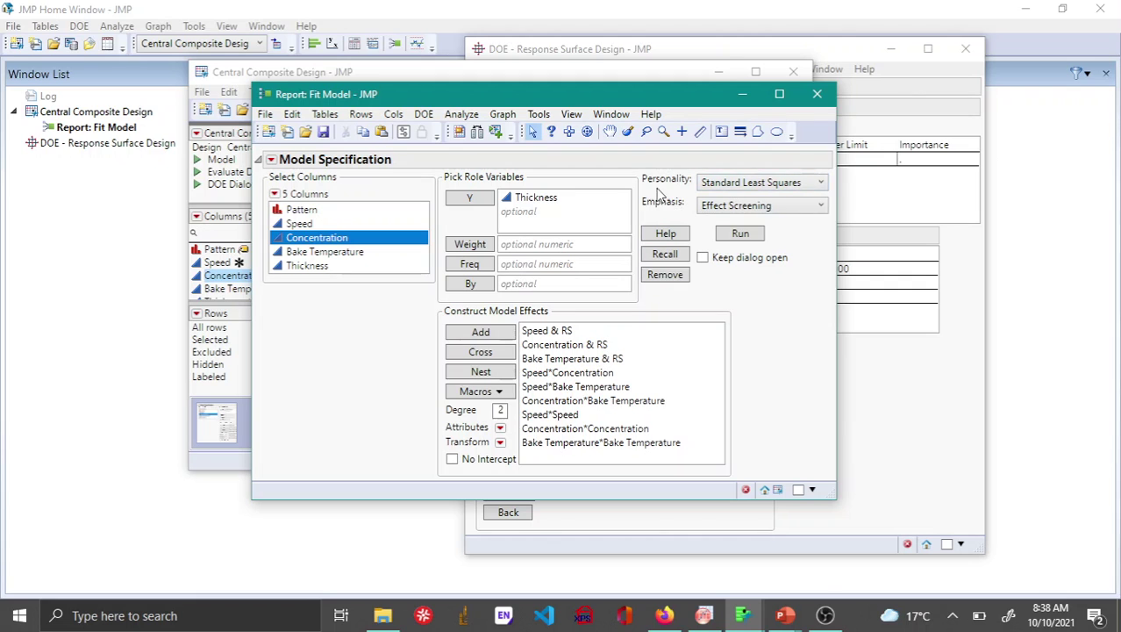
drag(600, 93, 696, 86)
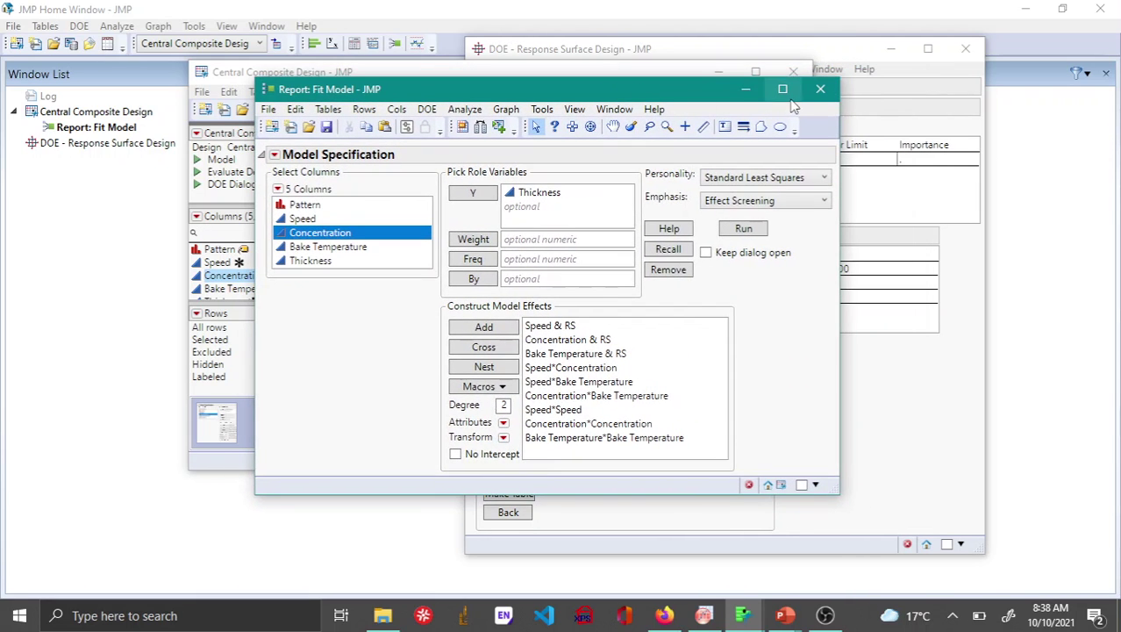